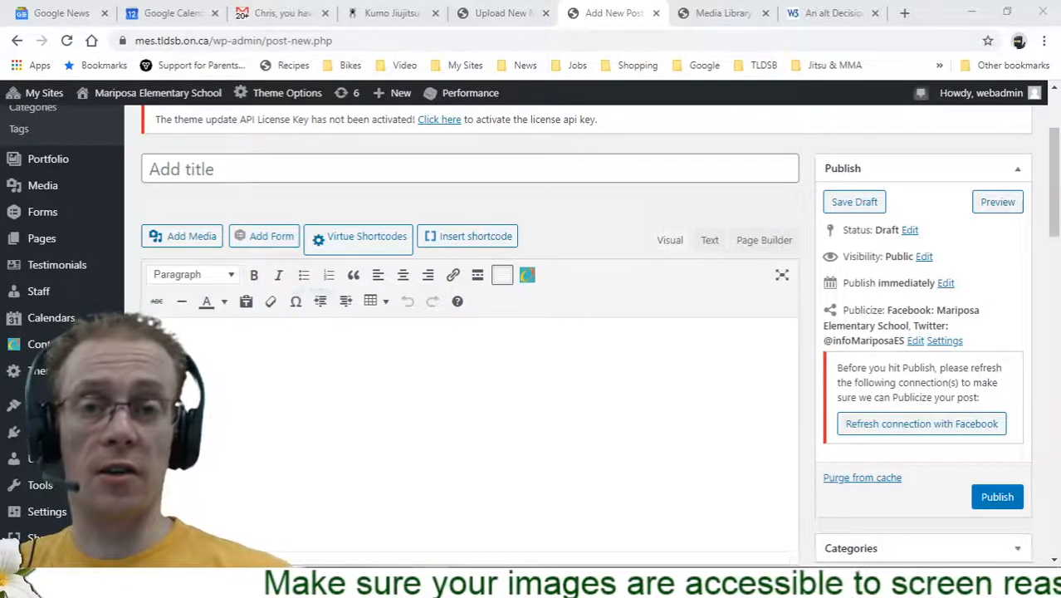
Upload Default Apps.PNG from the Desktop as media for the new post.
mouse_move(17, 330)
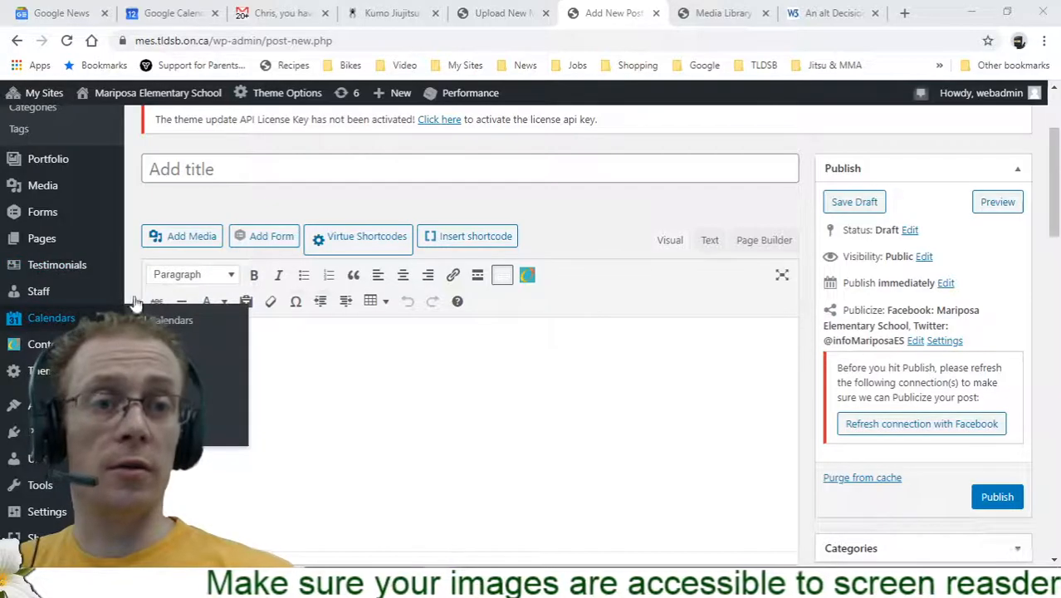
mouse_move(403, 100)
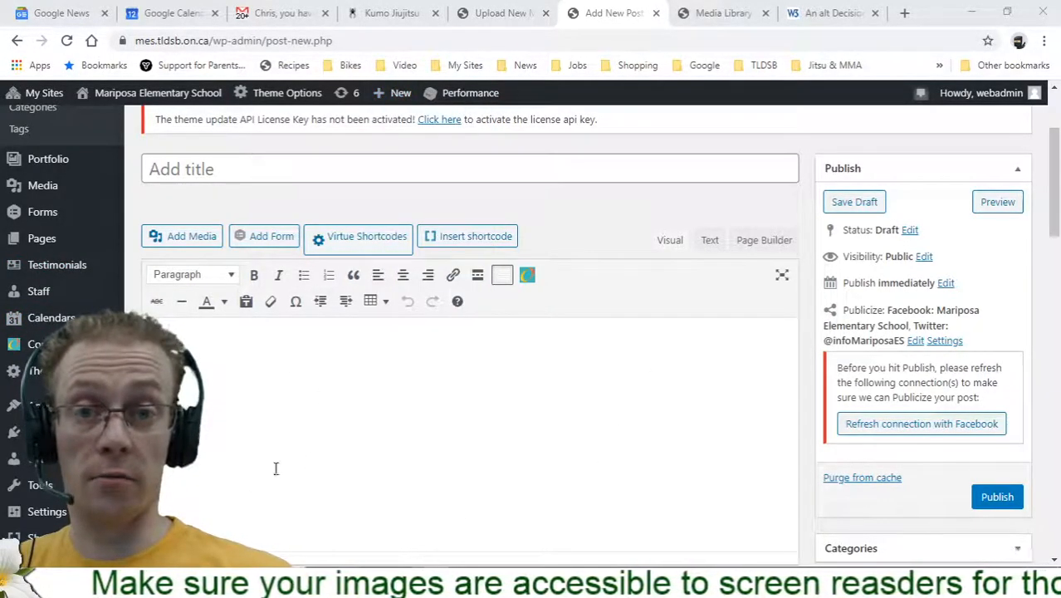
left_click(173, 237)
left_click(218, 160)
left_click(597, 356)
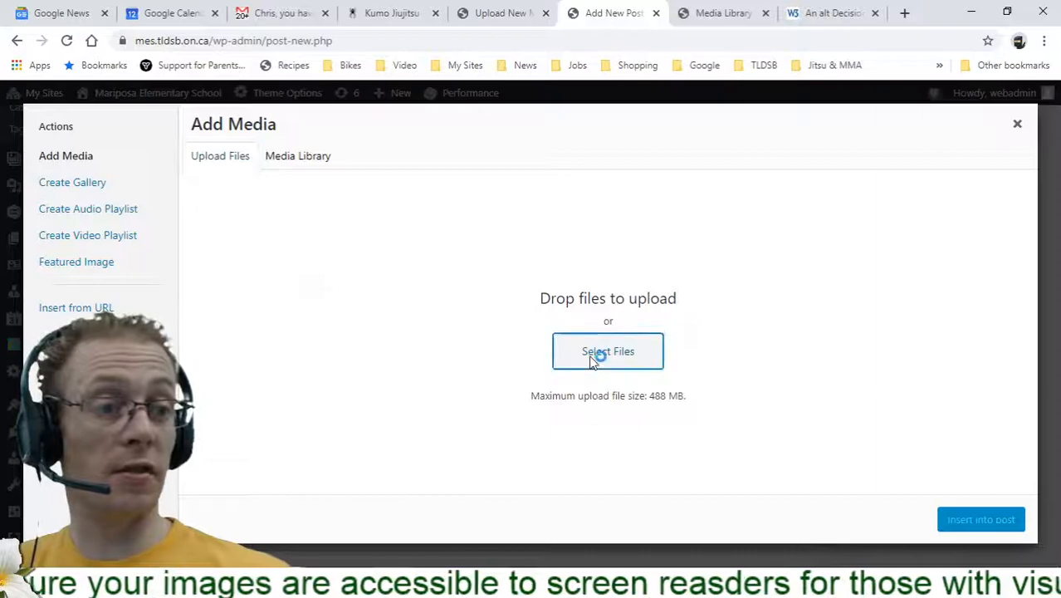
left_click(375, 143)
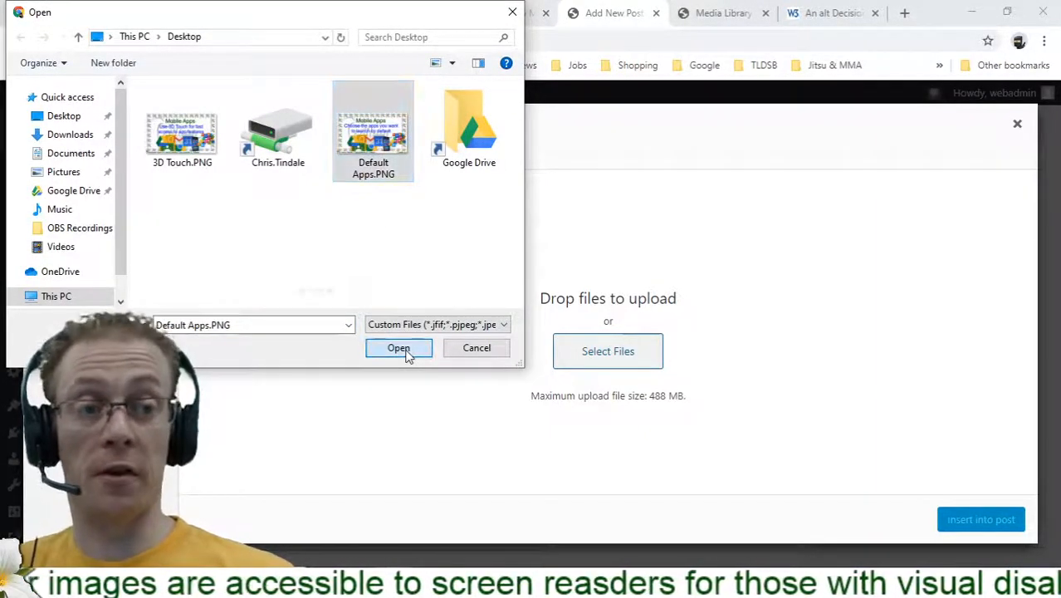
left_click(403, 348)
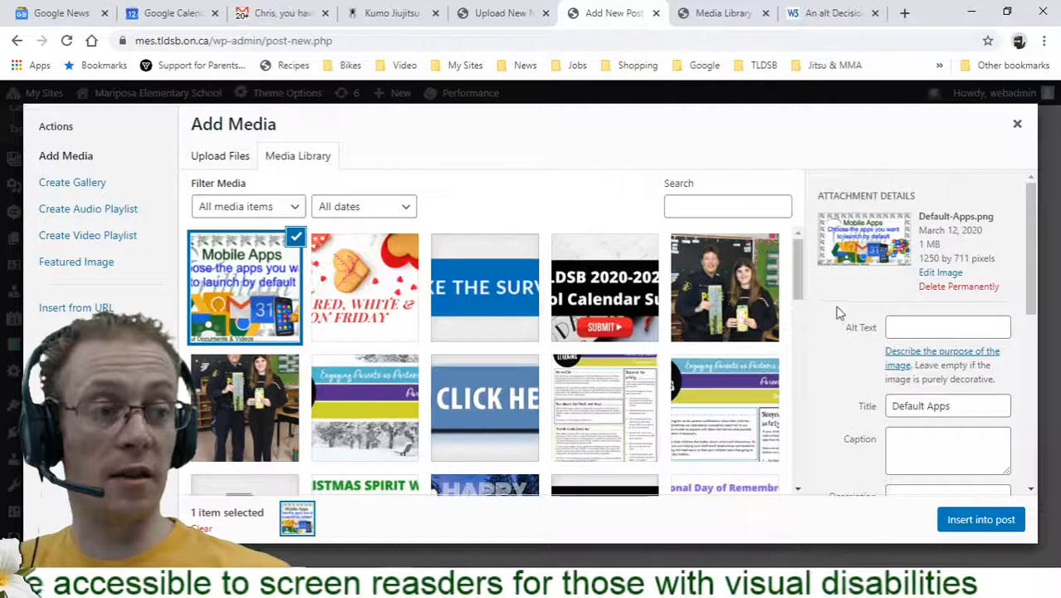
Enter "Mobile Apps" as the alt text of the uploaded Default Apps image.
left_click(937, 330)
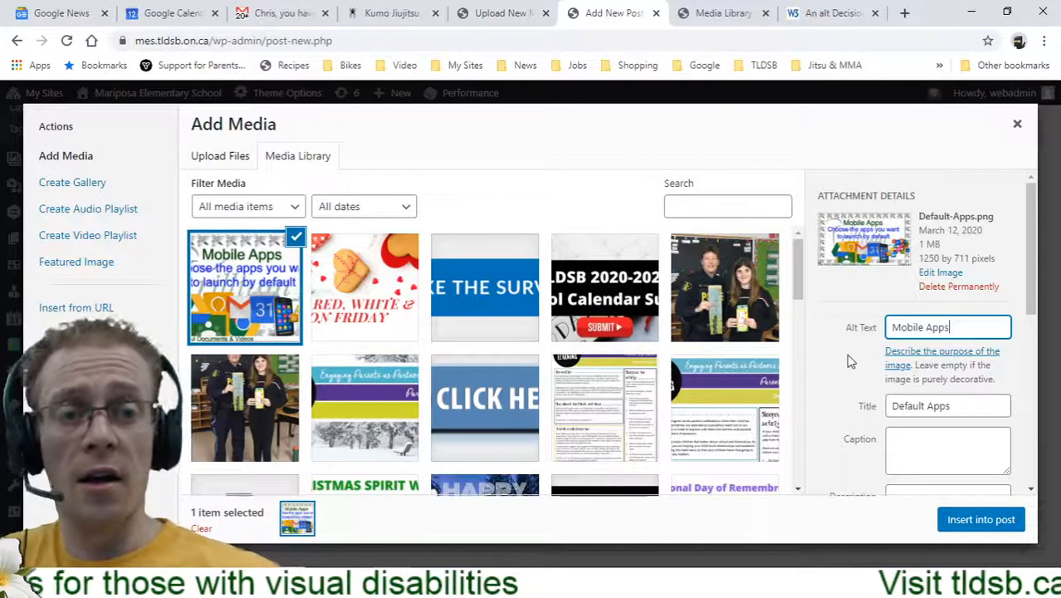
left_click(235, 278)
left_click(235, 278)
left_click(235, 278)
left_click(235, 278)
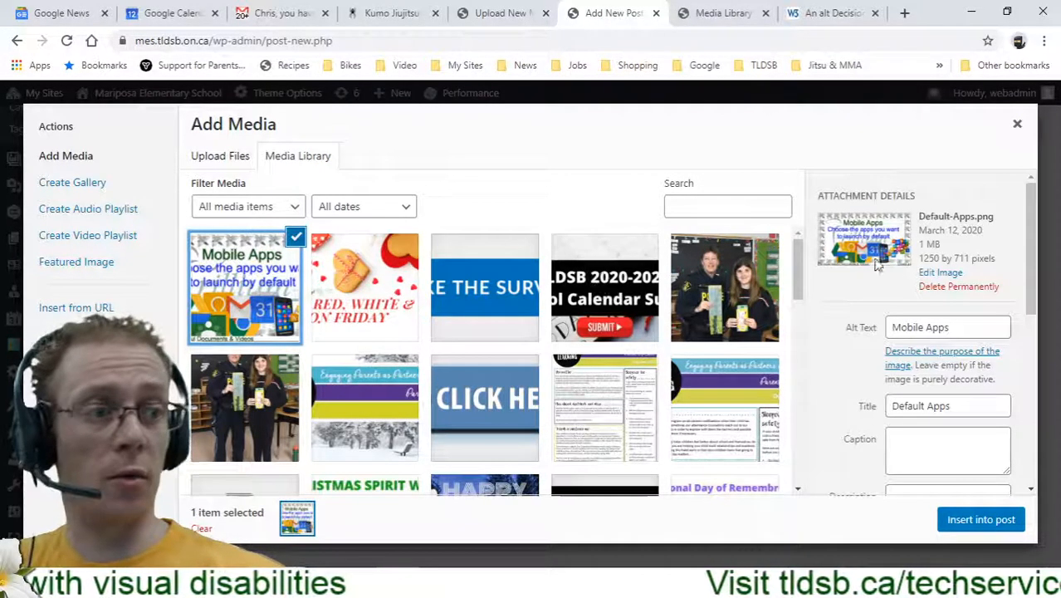
View the Default Apps image in the image editor to read its wording, and return to the attachment details.
left_click(941, 274)
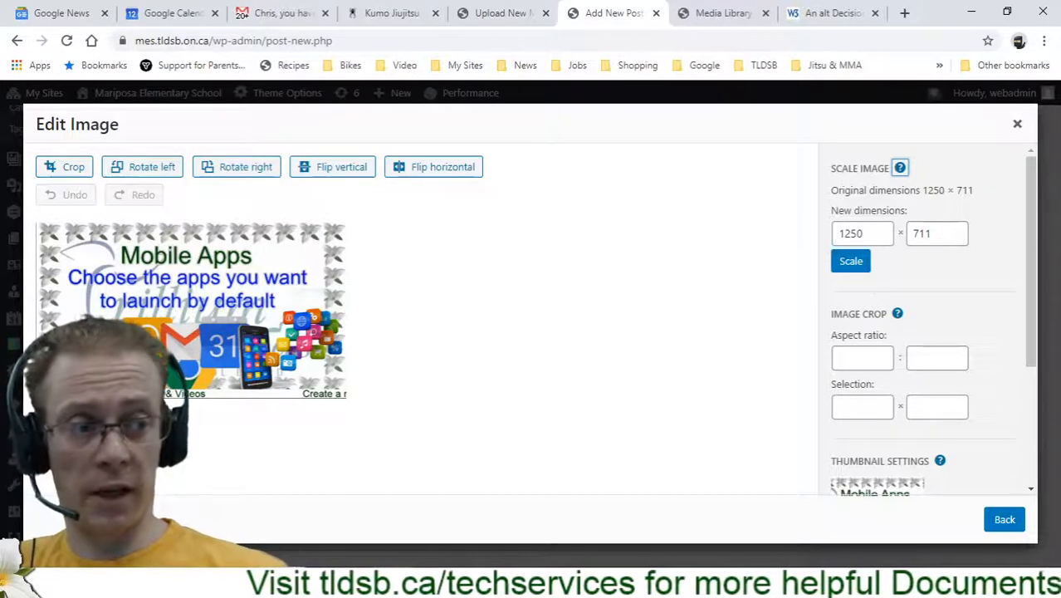
left_click(1004, 519)
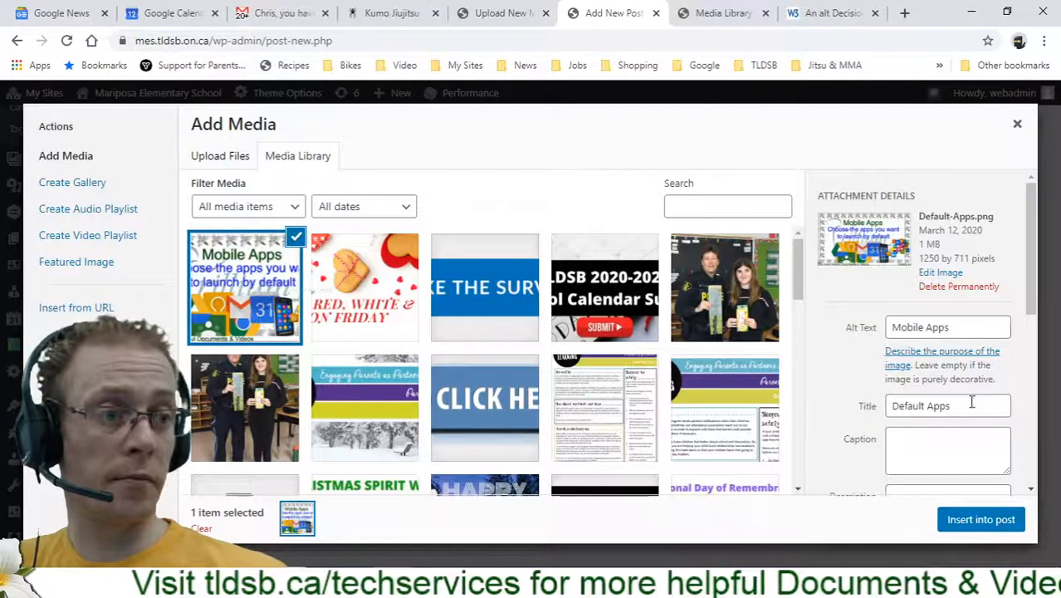
Extend the Default Apps image's alt text to read "Mobile Apps choose the apps you want to launch by default".
left_click(967, 328)
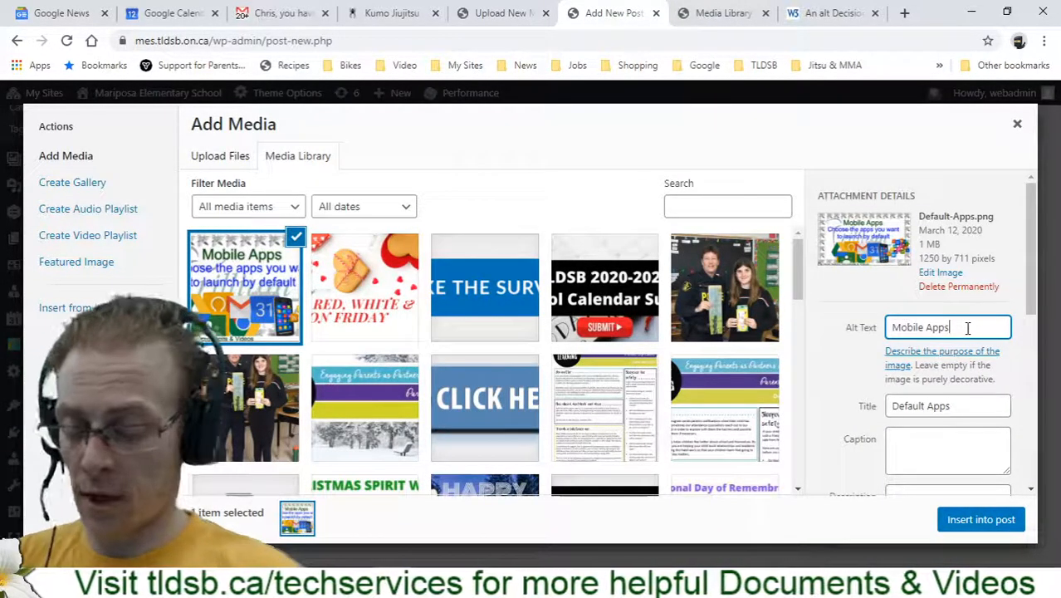
type("choose the apps you ")
type("want to la")
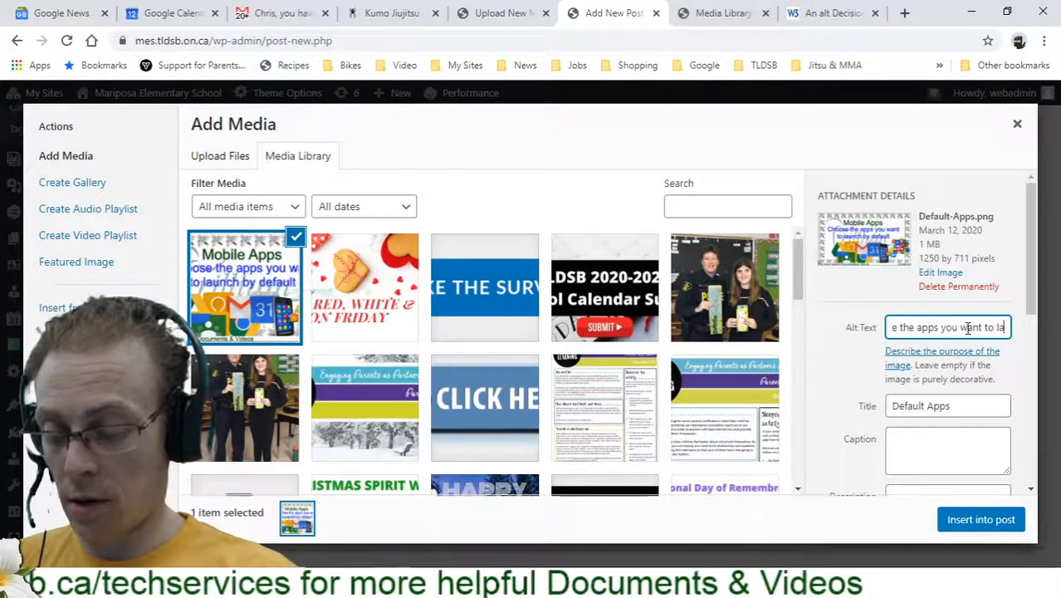
type("unch by")
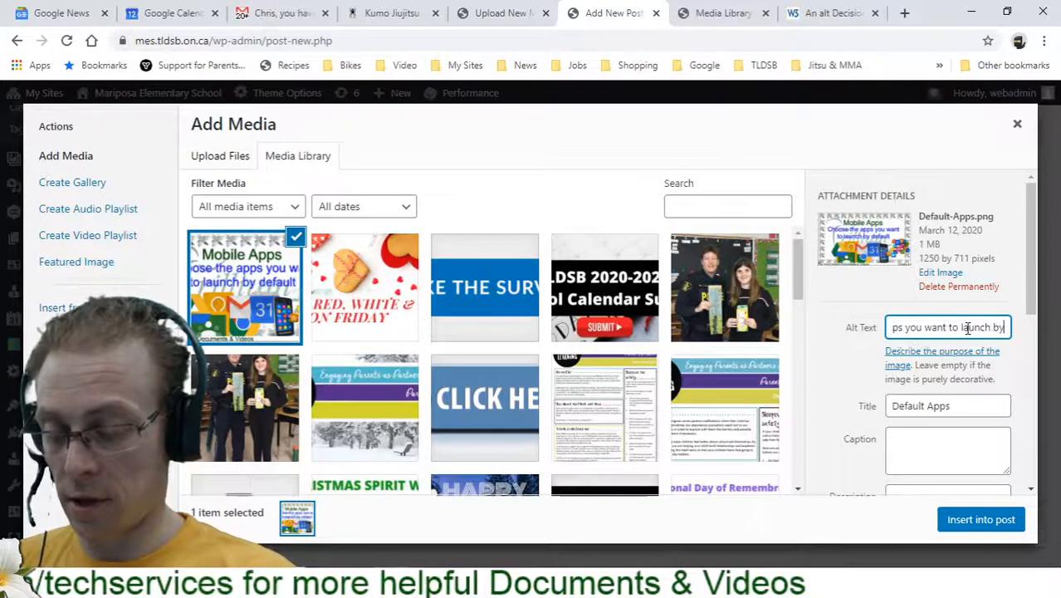
type(" default")
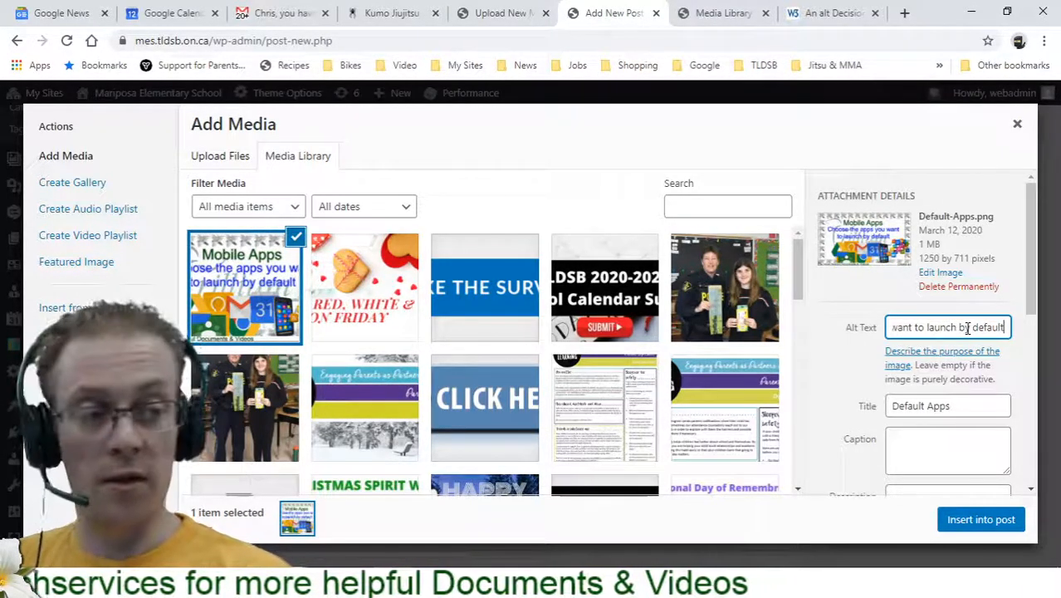
left_click(854, 352)
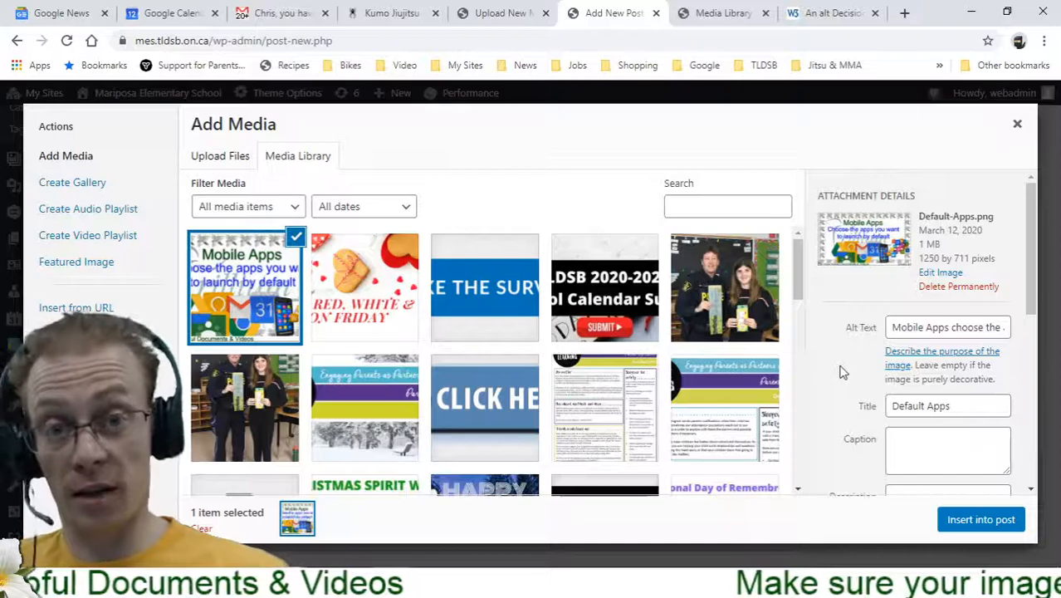
Insert the Default Apps image into the post and align it to the centre.
left_click(988, 519)
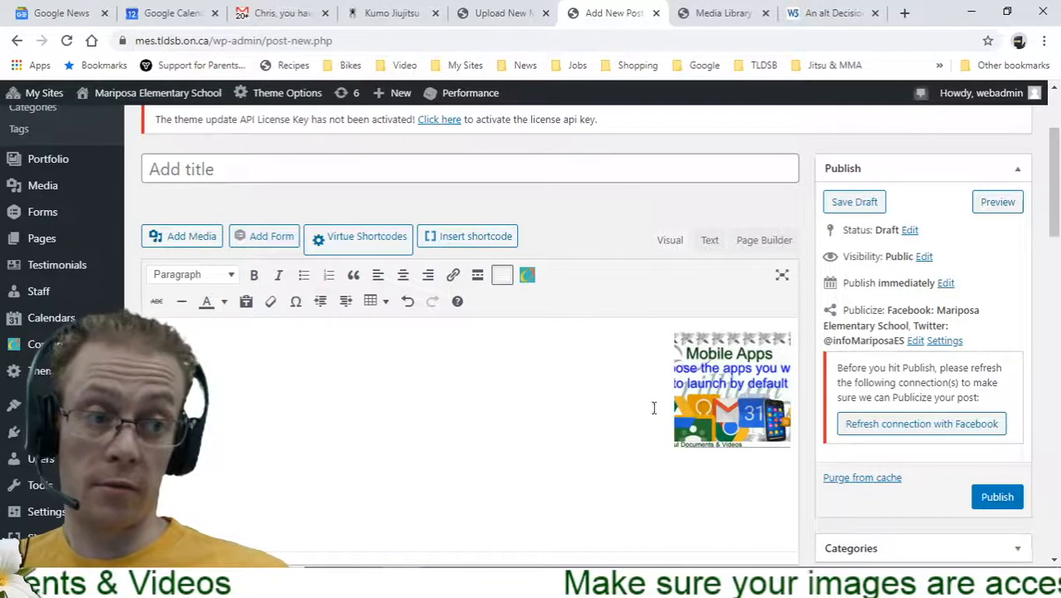
left_click(706, 395)
left_click(675, 338)
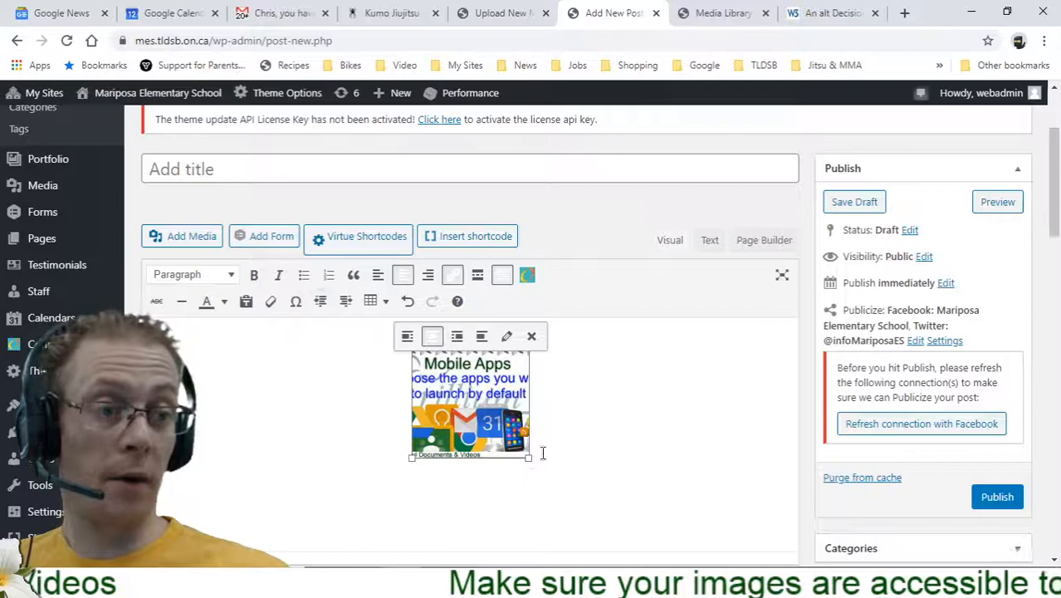
left_click(616, 420)
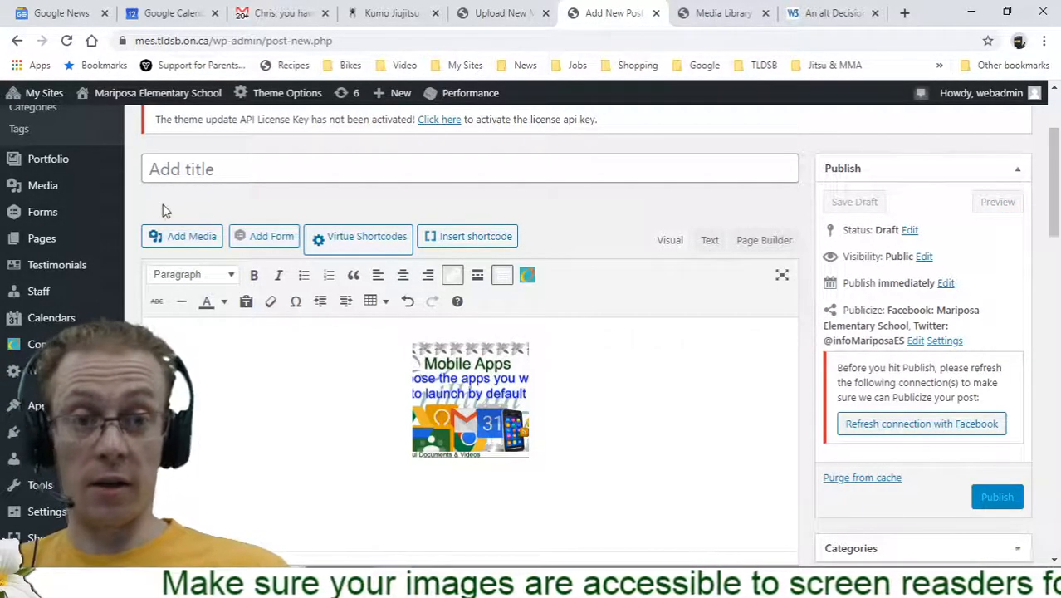
Leave the new post without saving further changes and open the site's Media Library.
scroll(48, 238, "up", 2)
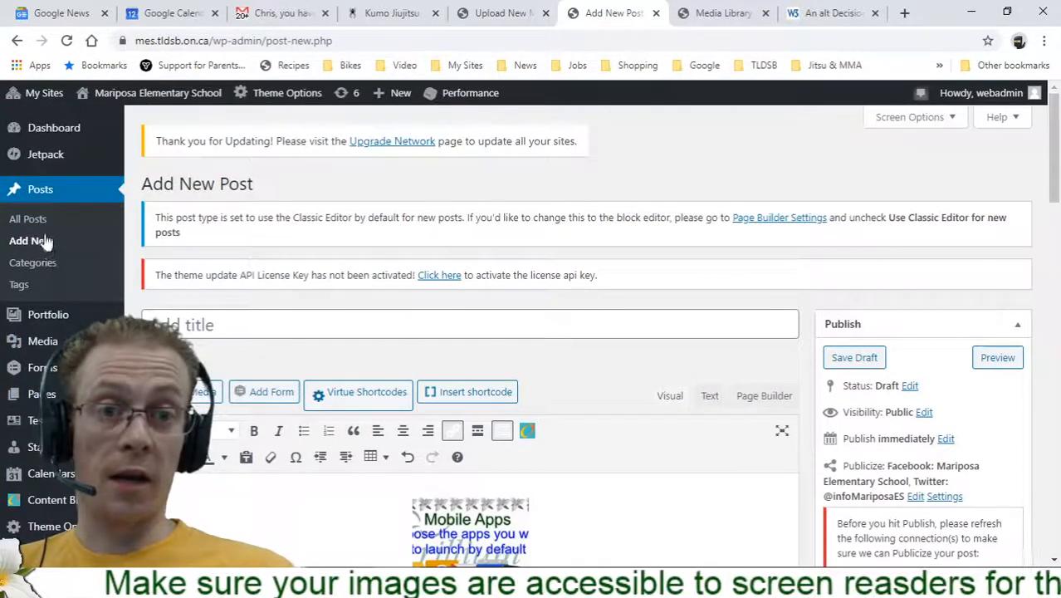
mouse_move(47, 337)
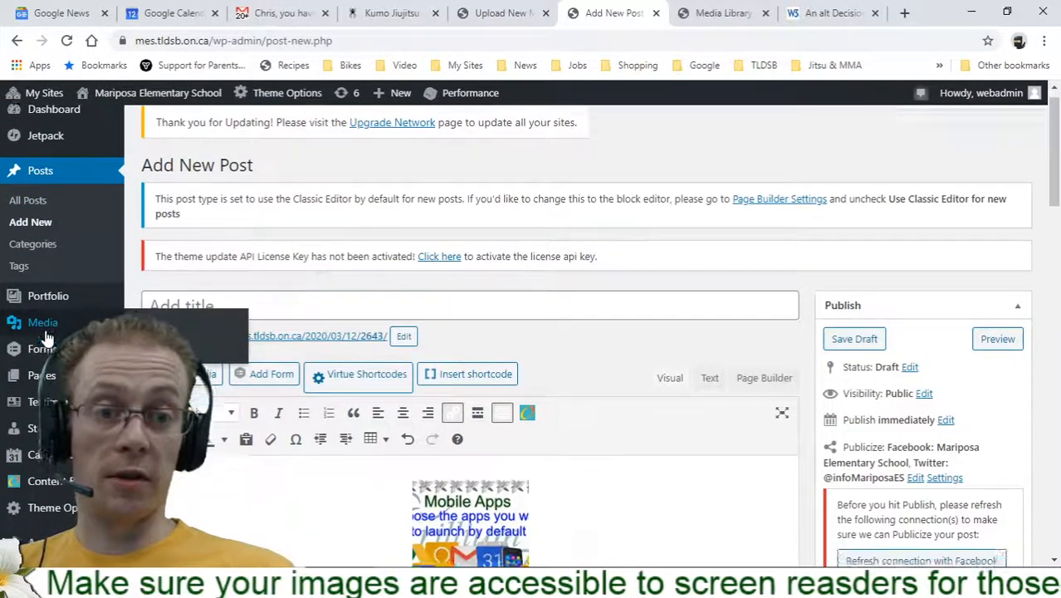
scroll(46, 338, "down", 3)
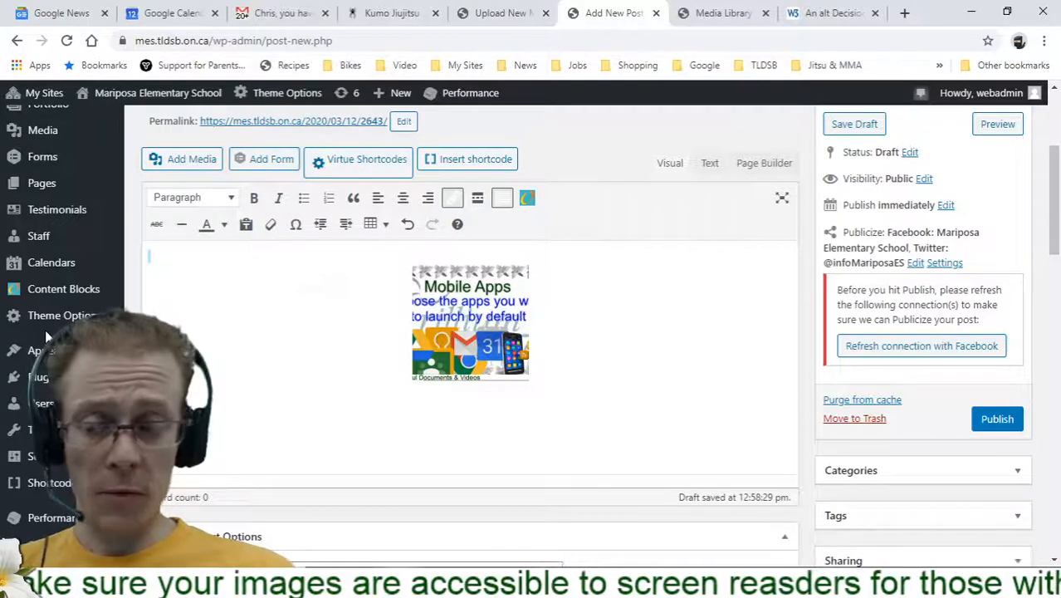
scroll(45, 332, "up", 2)
mouse_move(46, 292)
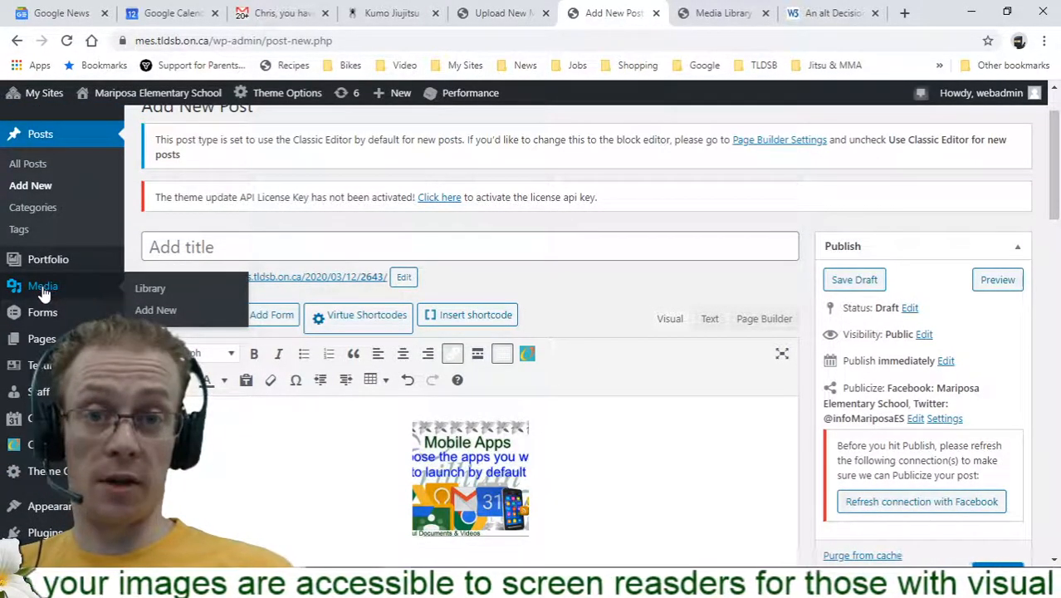
left_click(42, 287)
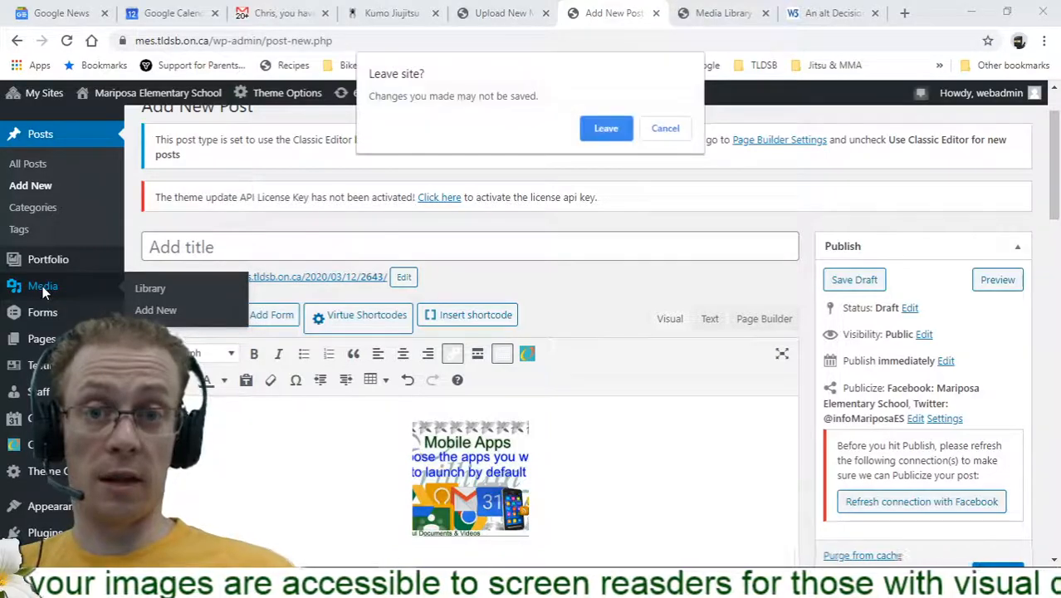
left_click(604, 128)
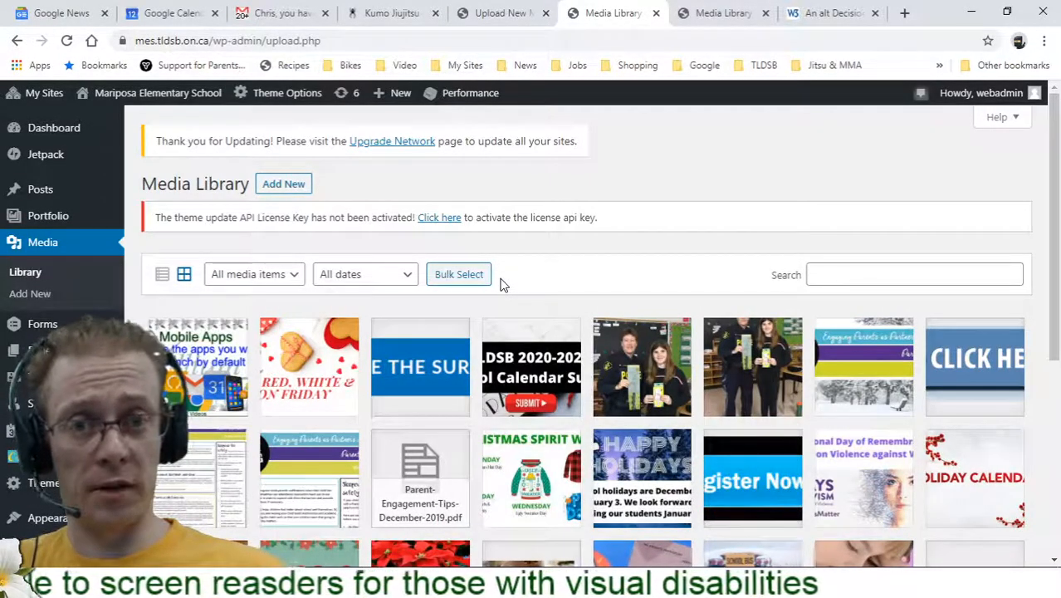
Filter the Media Library to show only images.
scroll(499, 284, "down", 10)
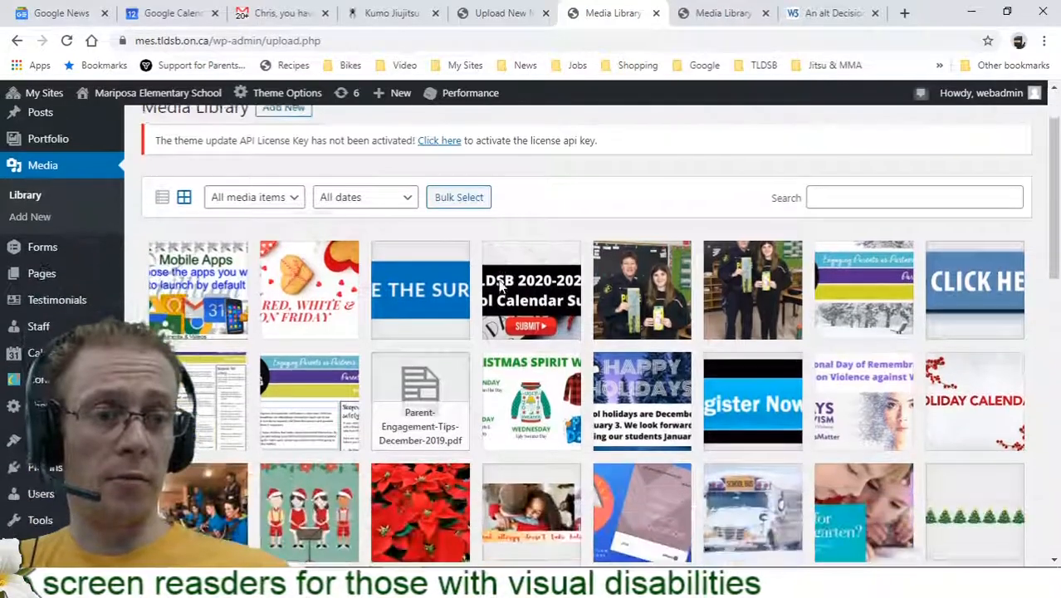
scroll(499, 285, "down", 2)
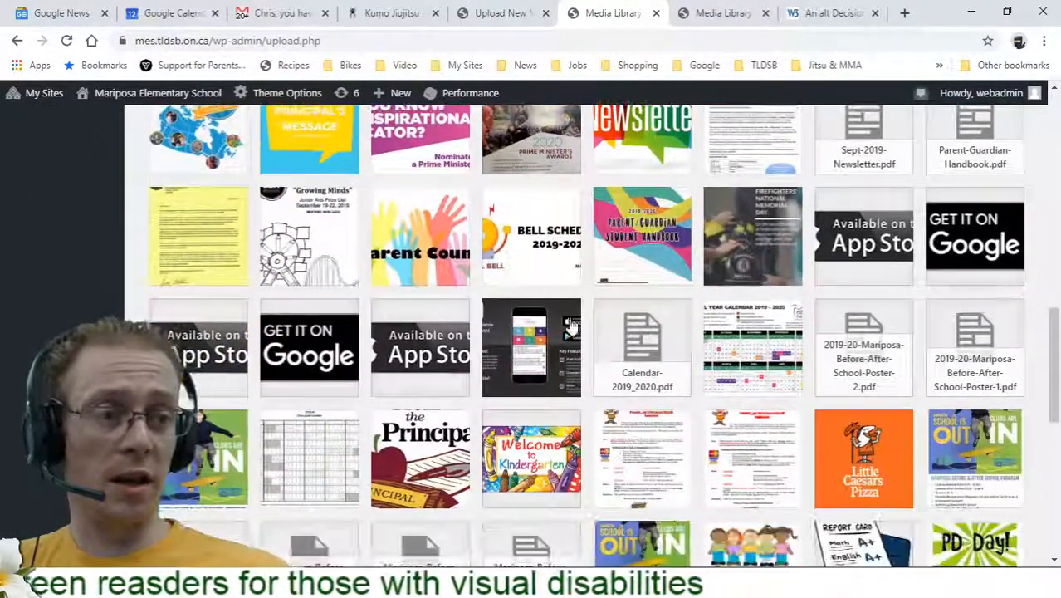
scroll(378, 320, "up", 12)
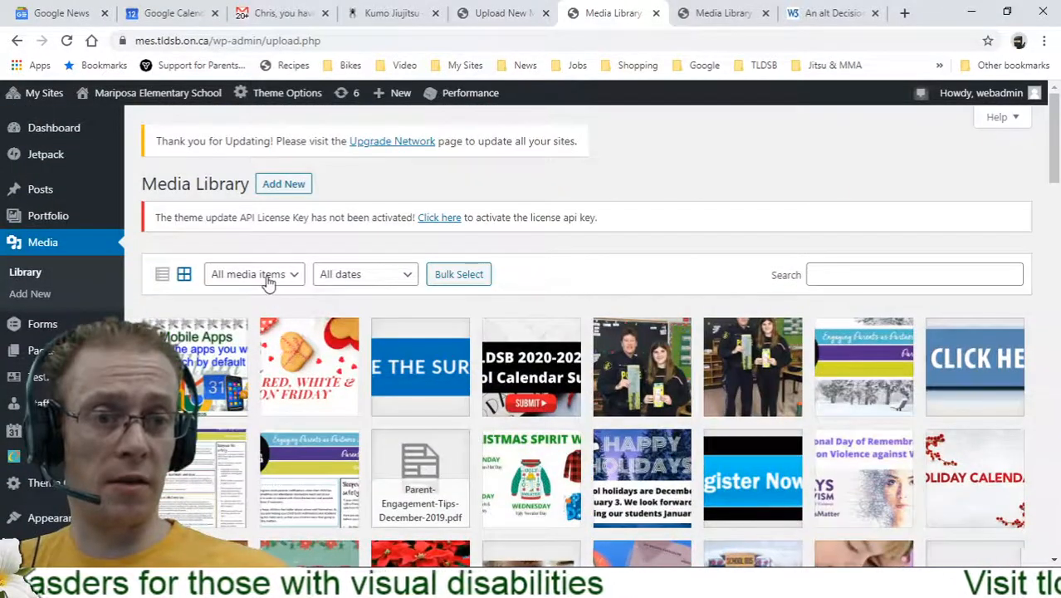
left_click(267, 279)
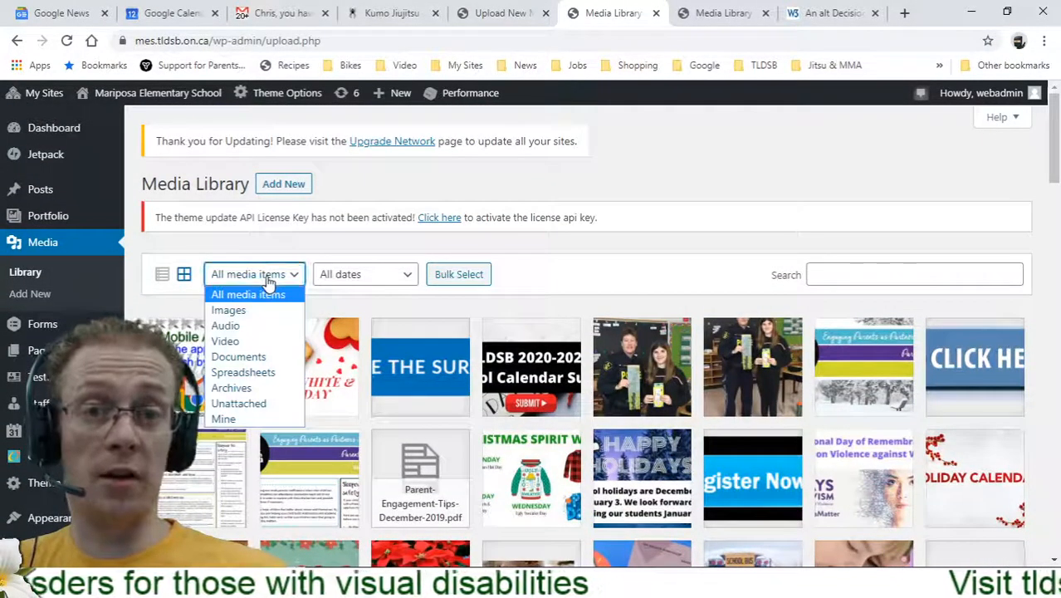
left_click(230, 309)
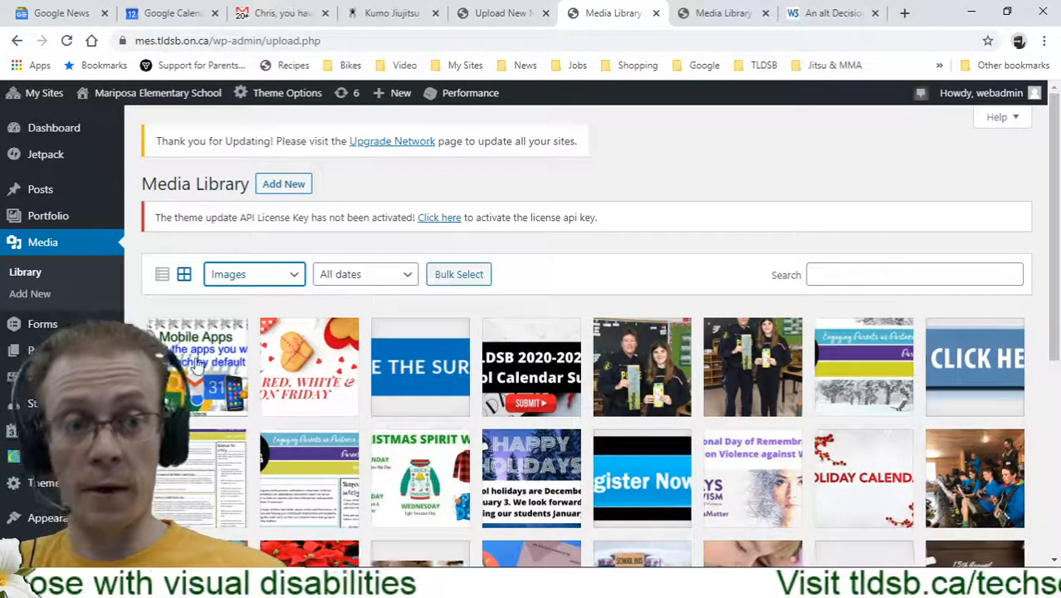
Review the alternative text in the attachment details of the Default Apps image and the image after it.
left_click(202, 363)
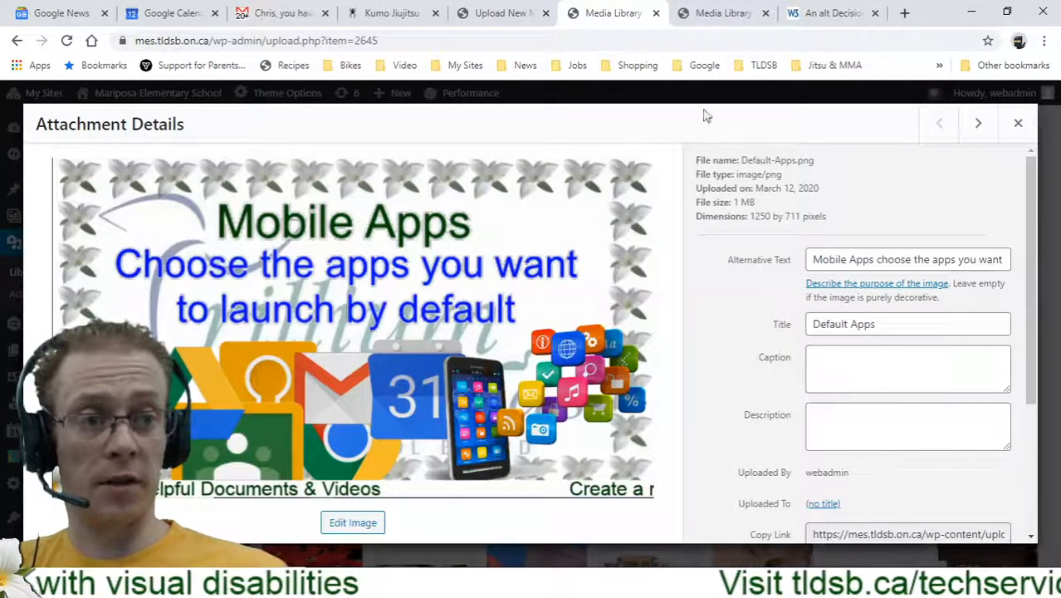
left_click(754, 264)
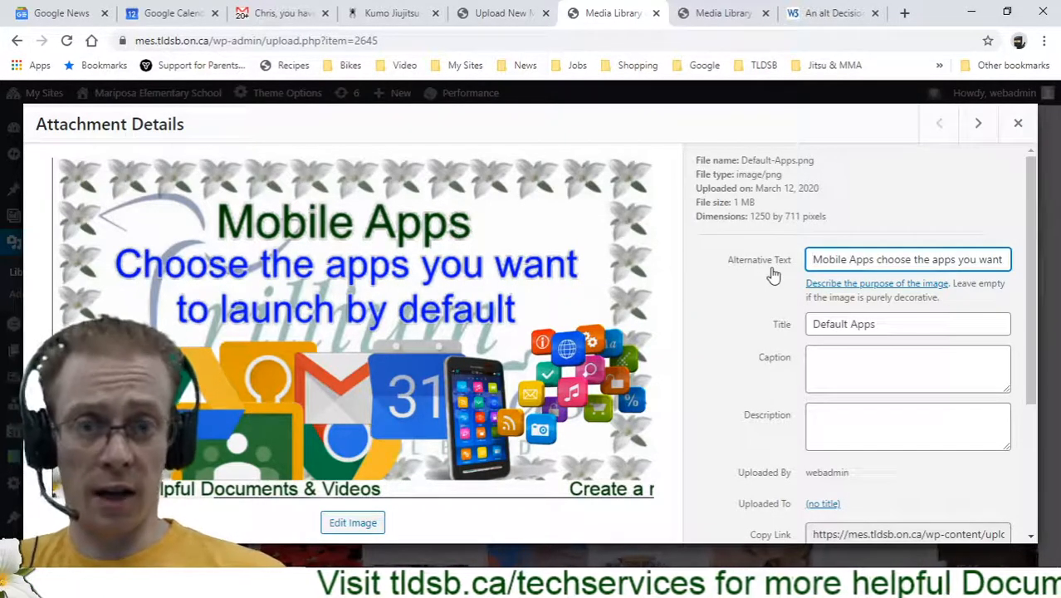
left_click(969, 126)
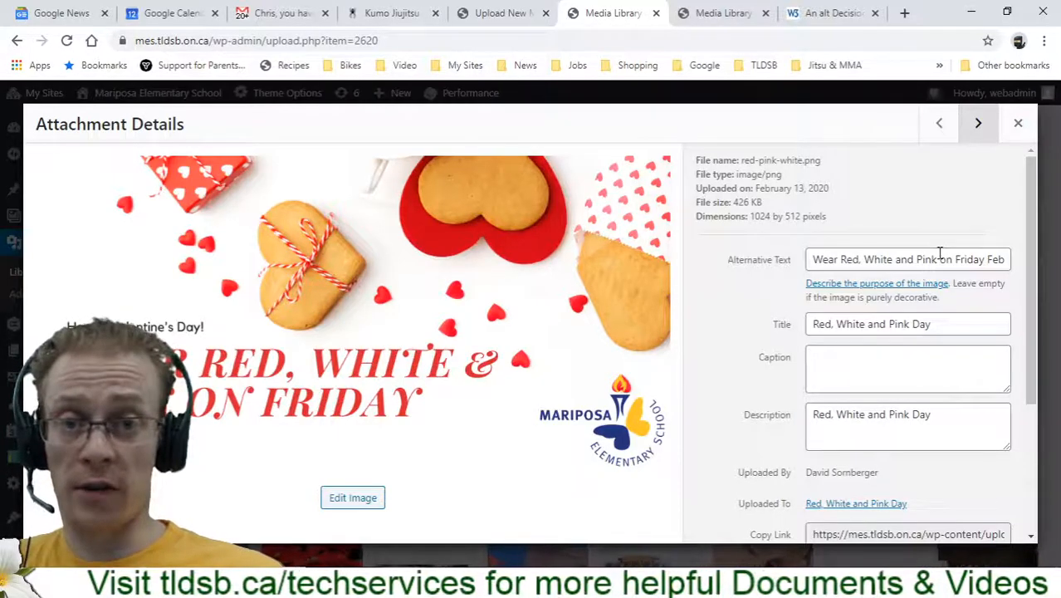
Set the alternative text of the take-survey.png image to "Take the survey".
left_click(978, 122)
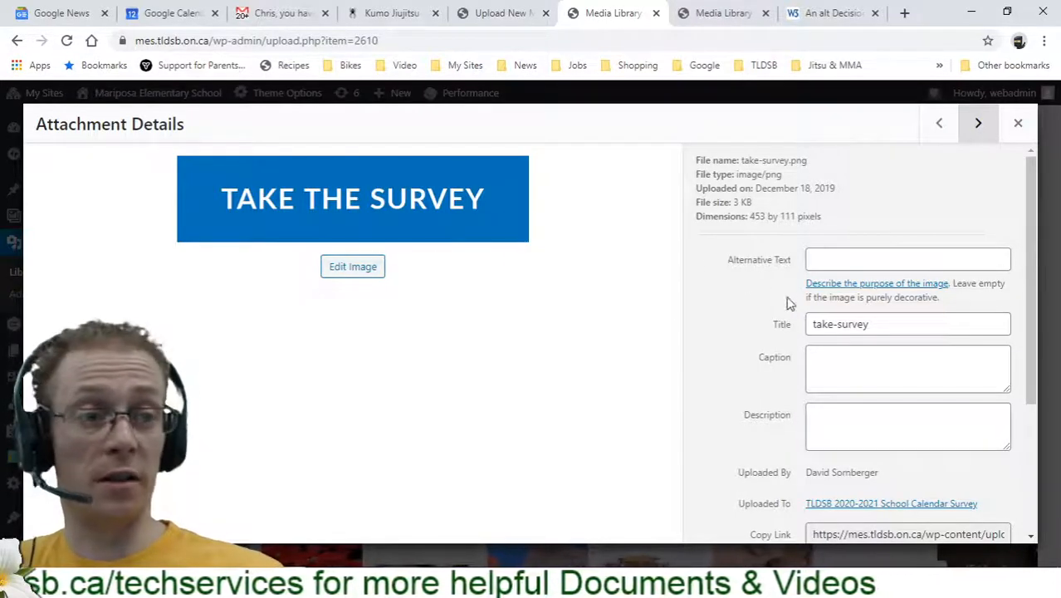
left_click(844, 261)
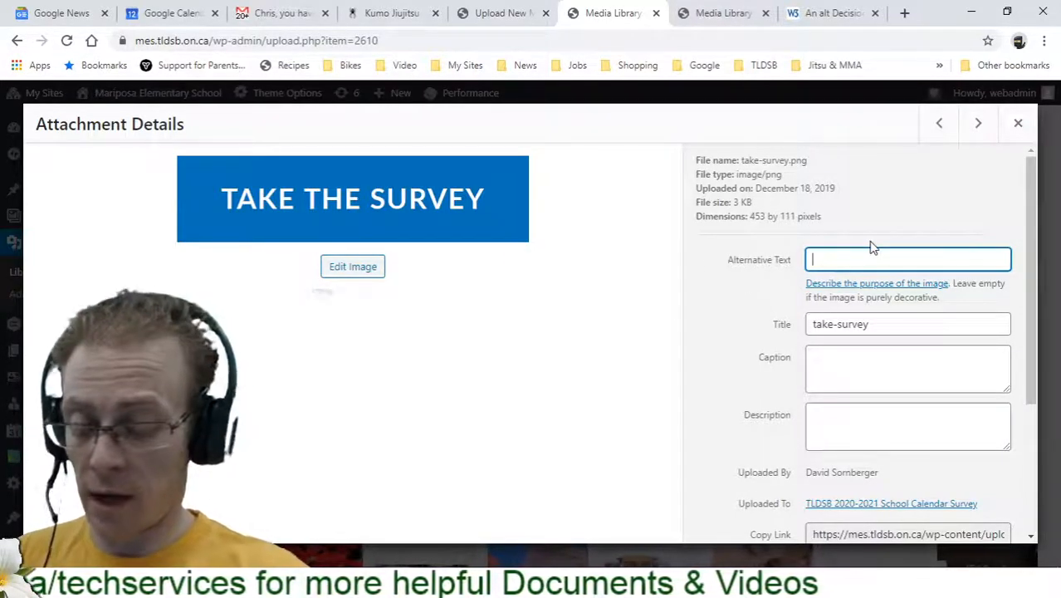
type("Tak")
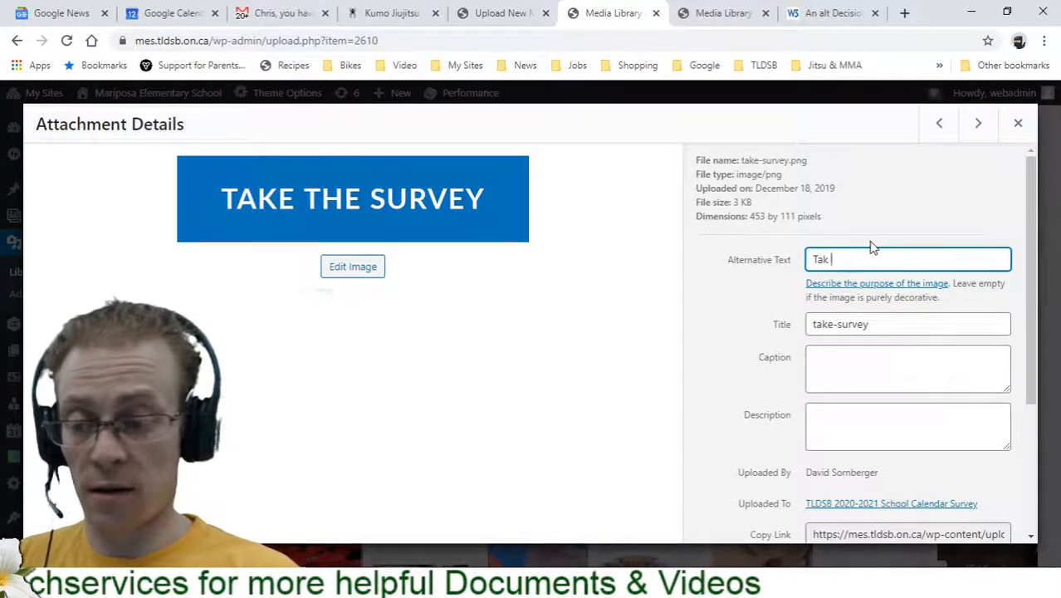
type("e the survey")
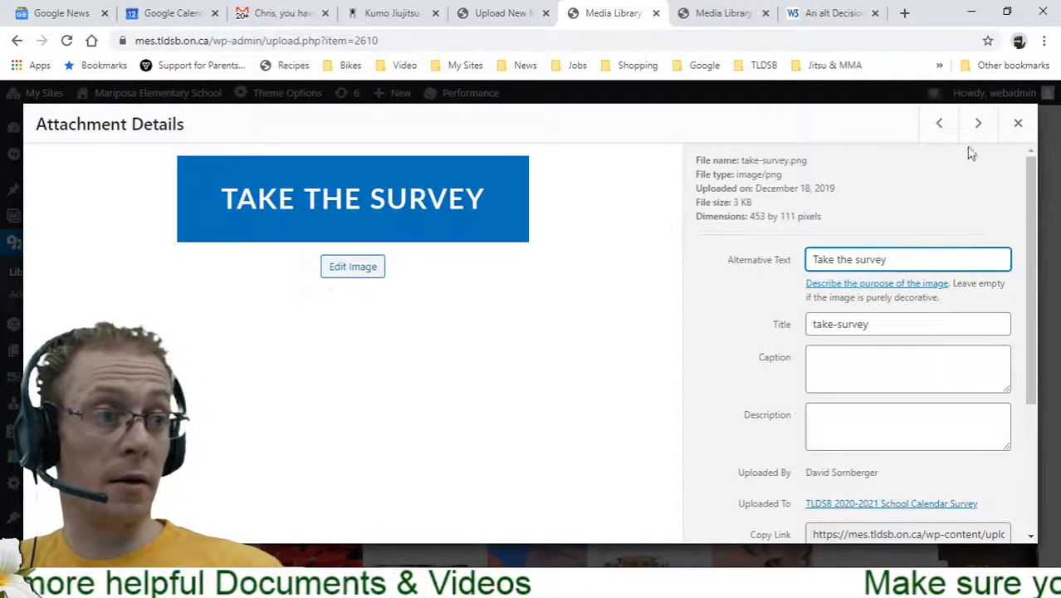
Set the alternative text of the tldsb-school-year-calendar-survey.jpg image to "TLDSB 2020 - 2021 School calendar survey, Submit" and close its attachment details.
left_click(978, 125)
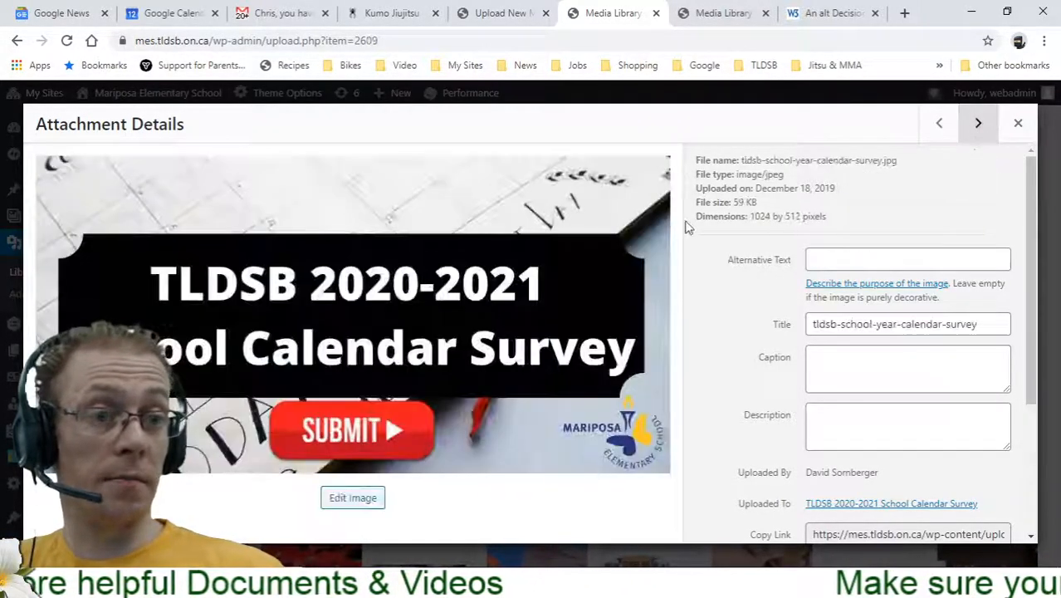
left_click(921, 254)
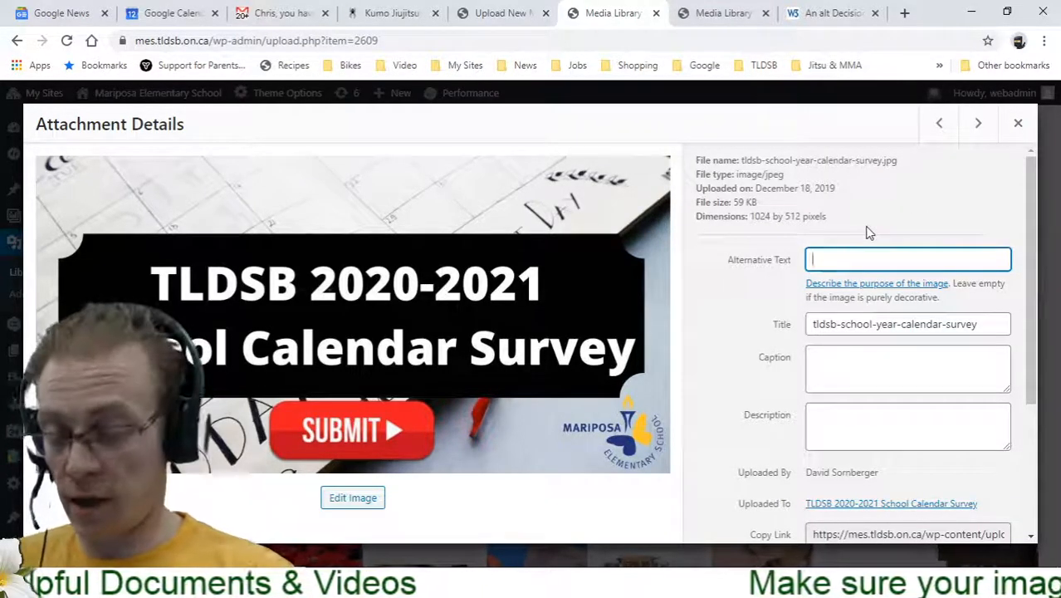
type("TLDSB 2020")
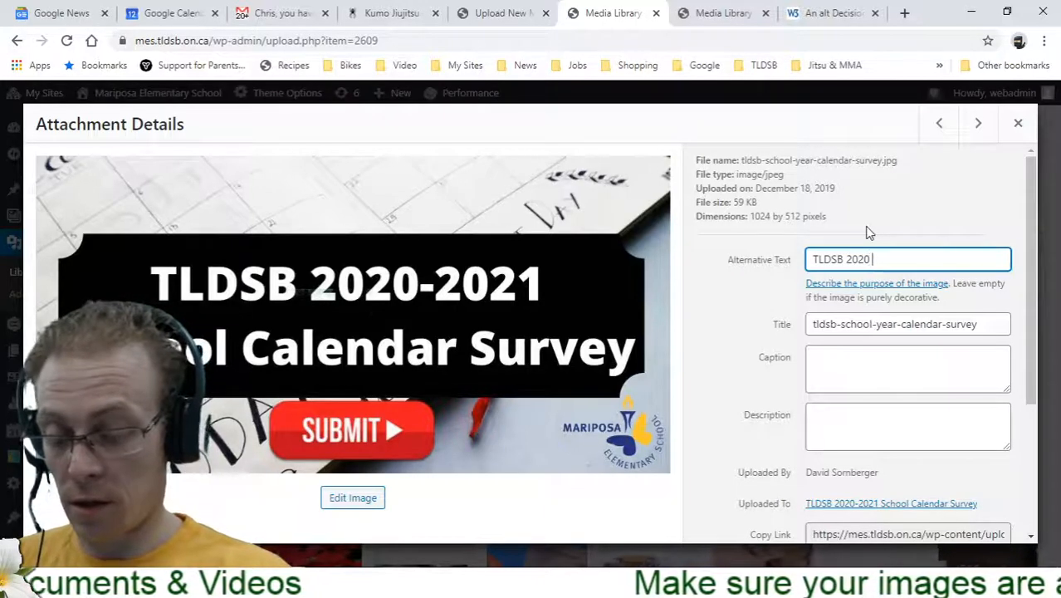
type(" - 2021")
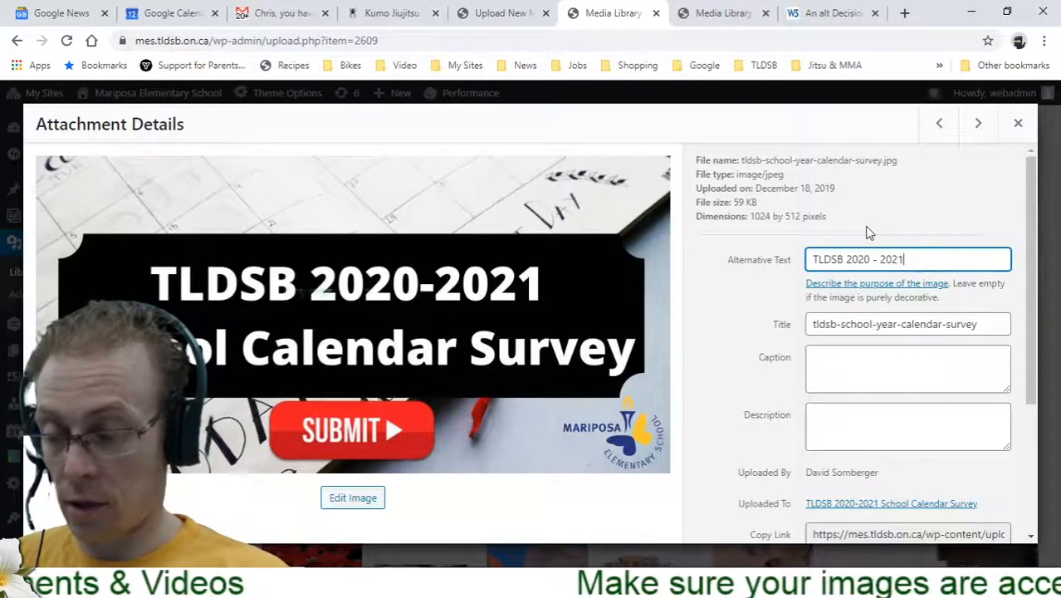
type(" Schoo")
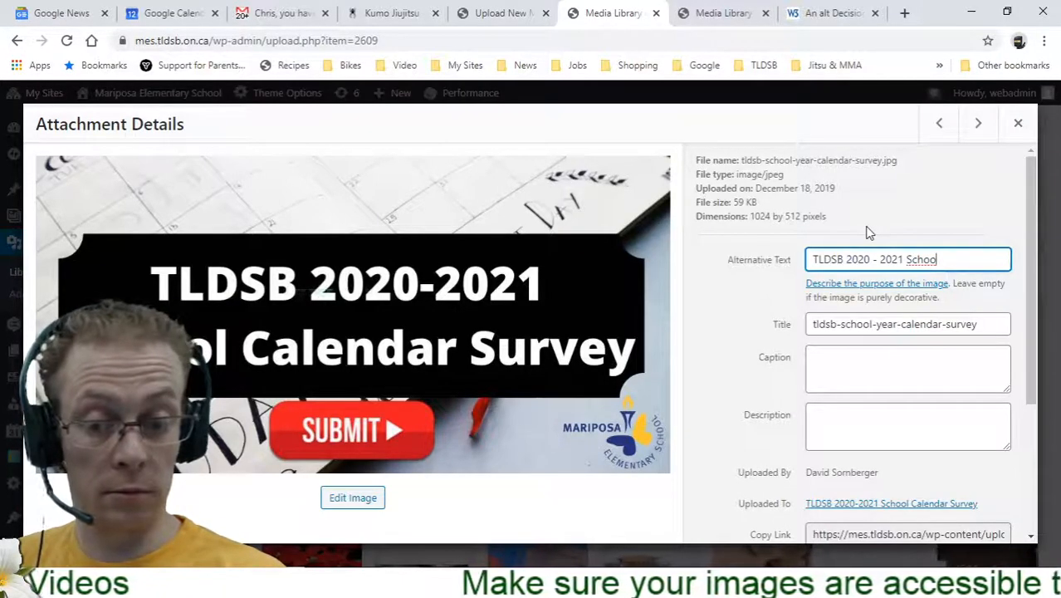
type("l calendar survey")
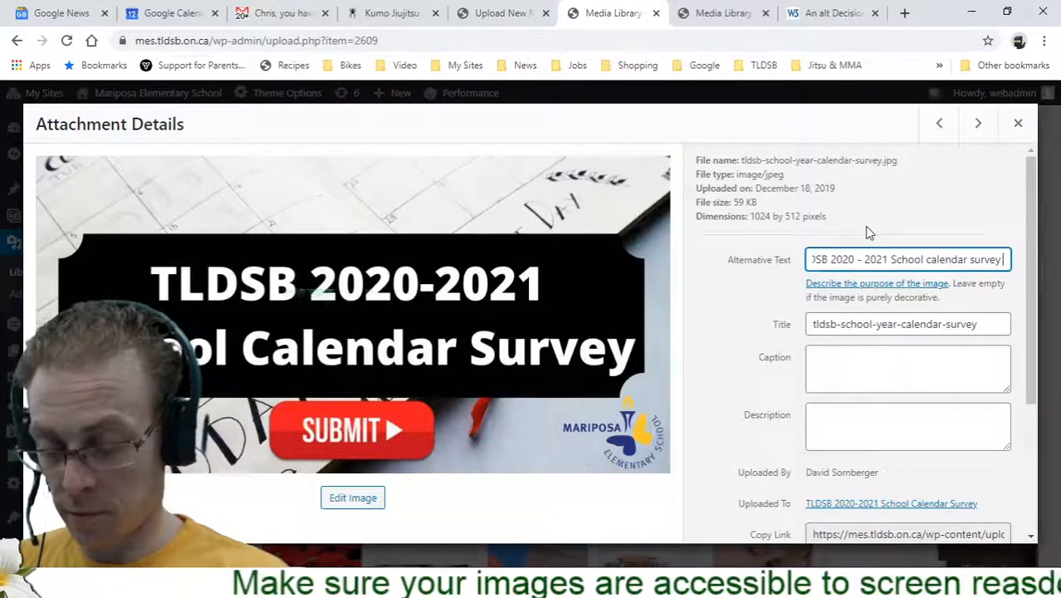
type(" , Sumb")
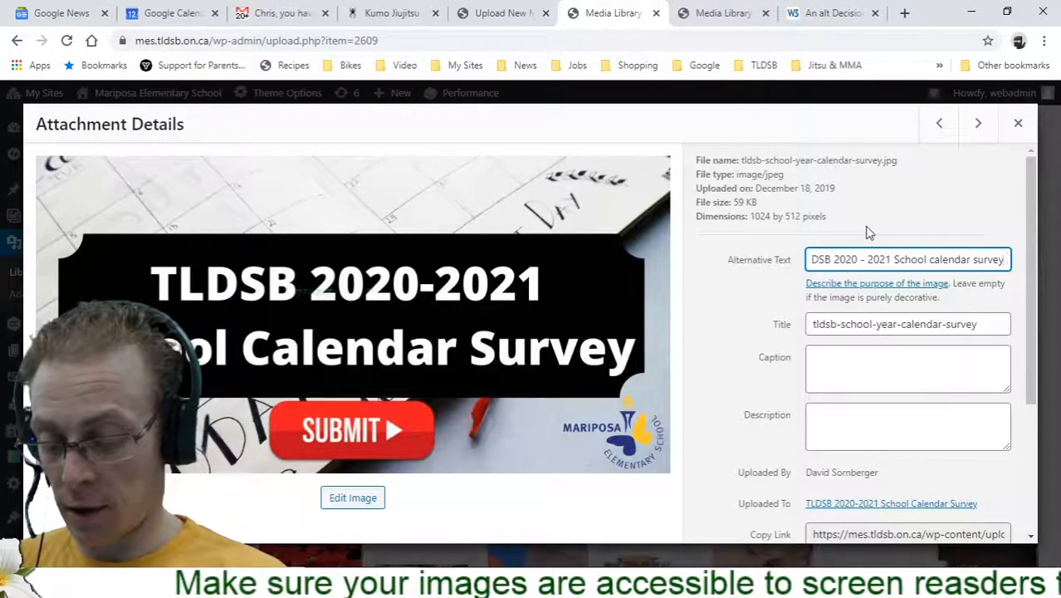
type("it")
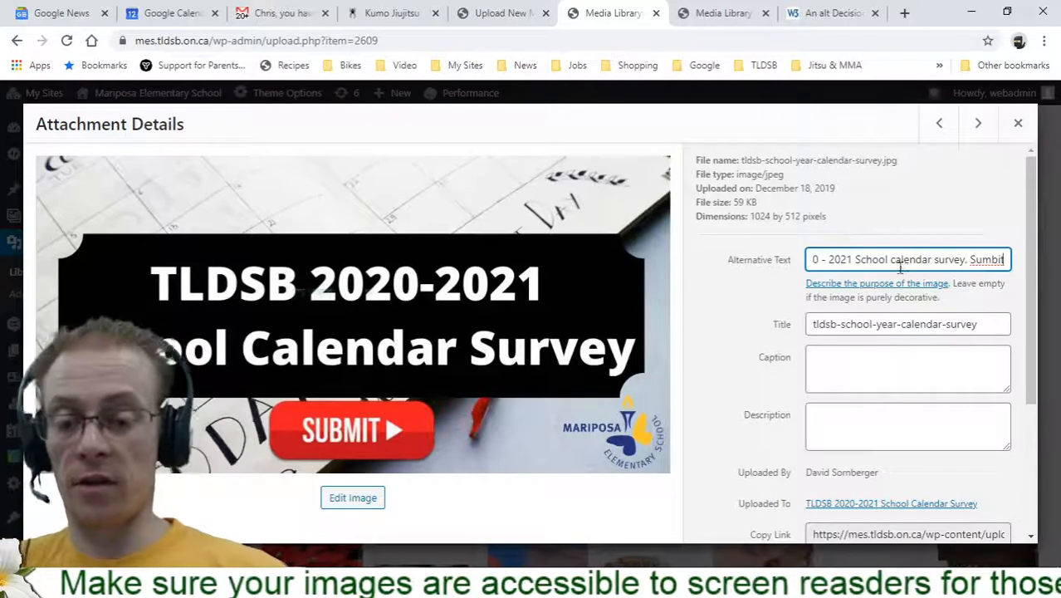
right_click(992, 260)
left_click(987, 271)
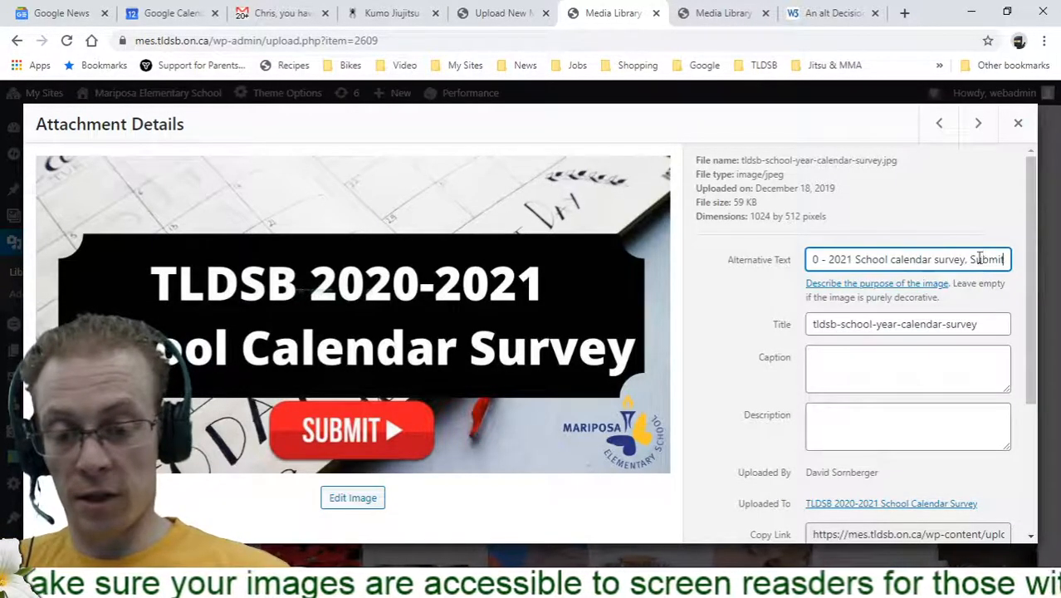
left_click(900, 218)
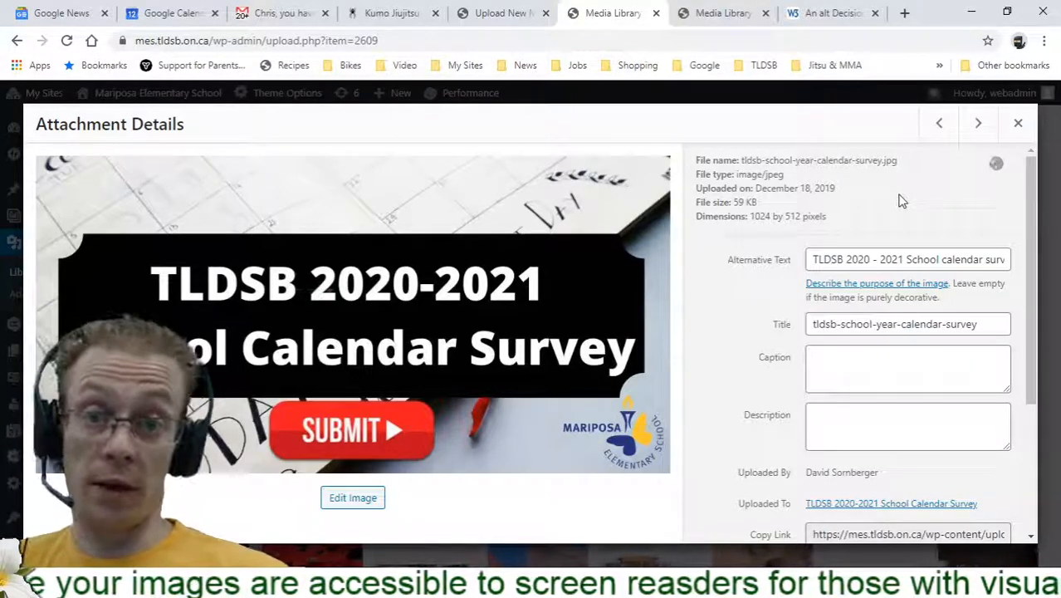
left_click(1020, 125)
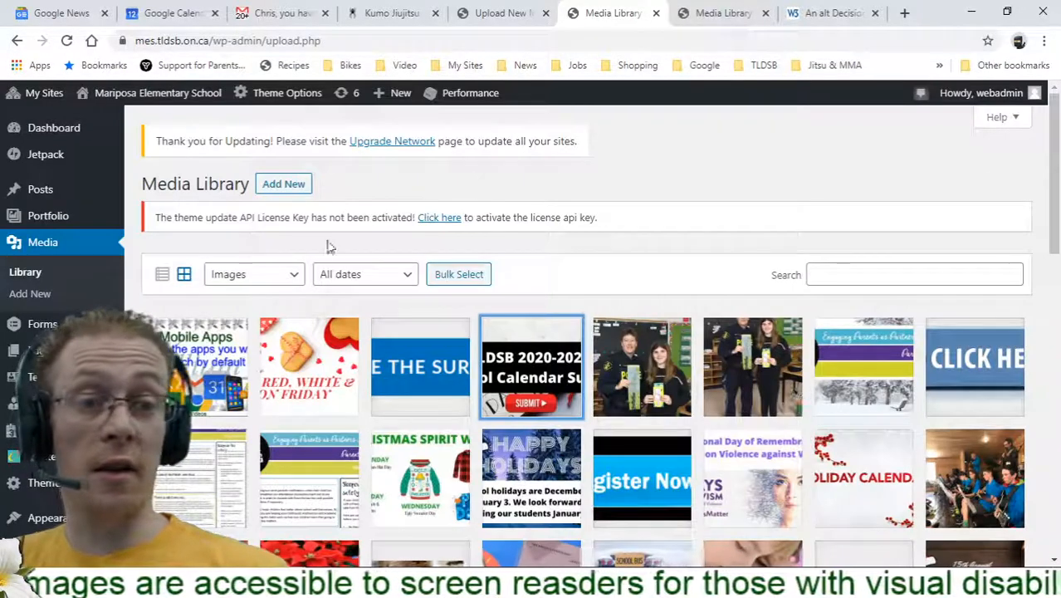